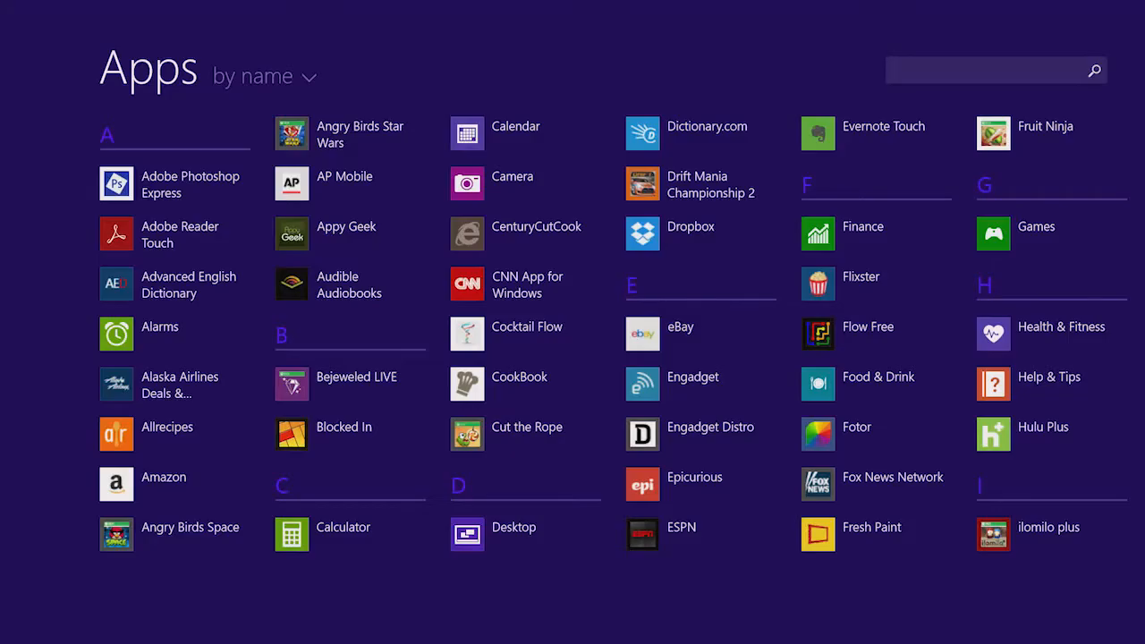
# Step: Sort the Apps list by most used, then group it by category
pyautogui.click(264, 76)
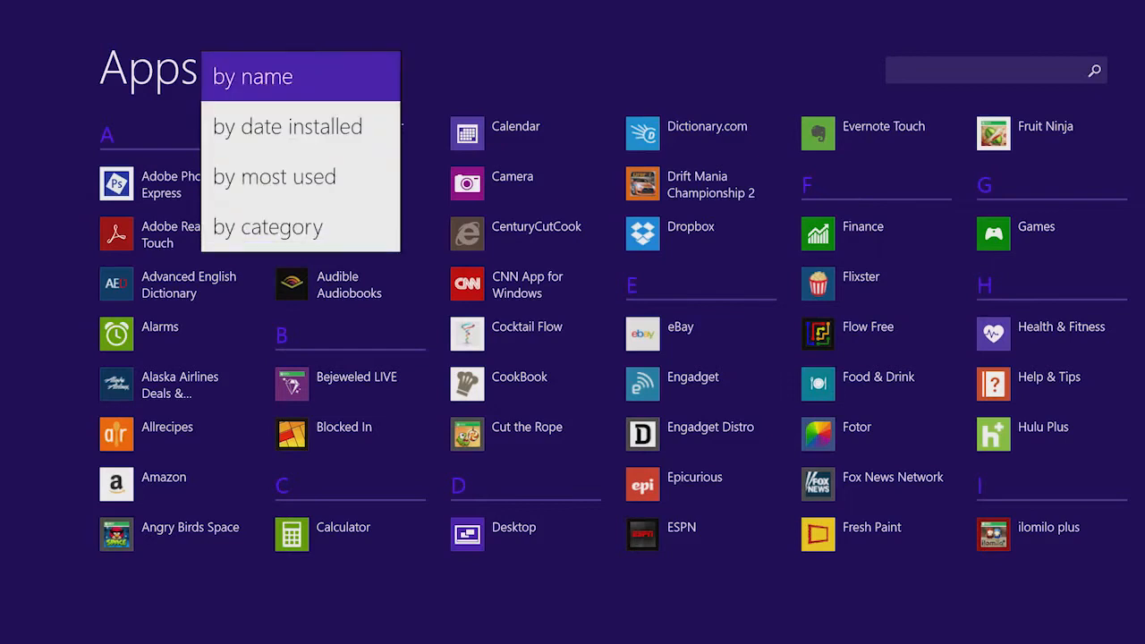
pyautogui.click(273, 176)
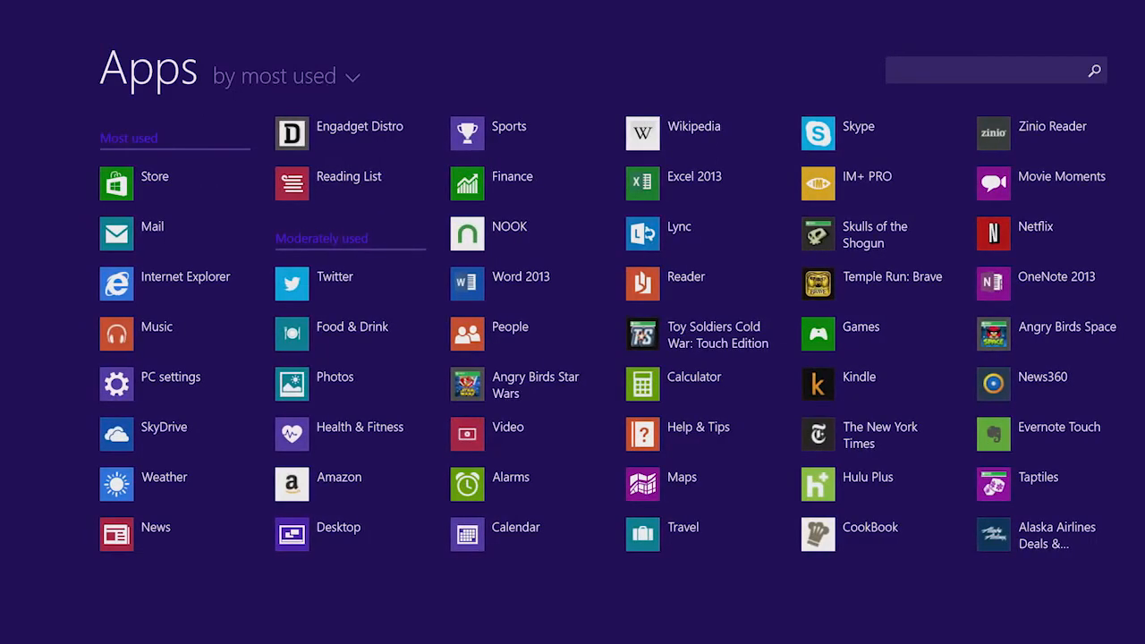
pyautogui.click(332, 70)
pyautogui.click(267, 227)
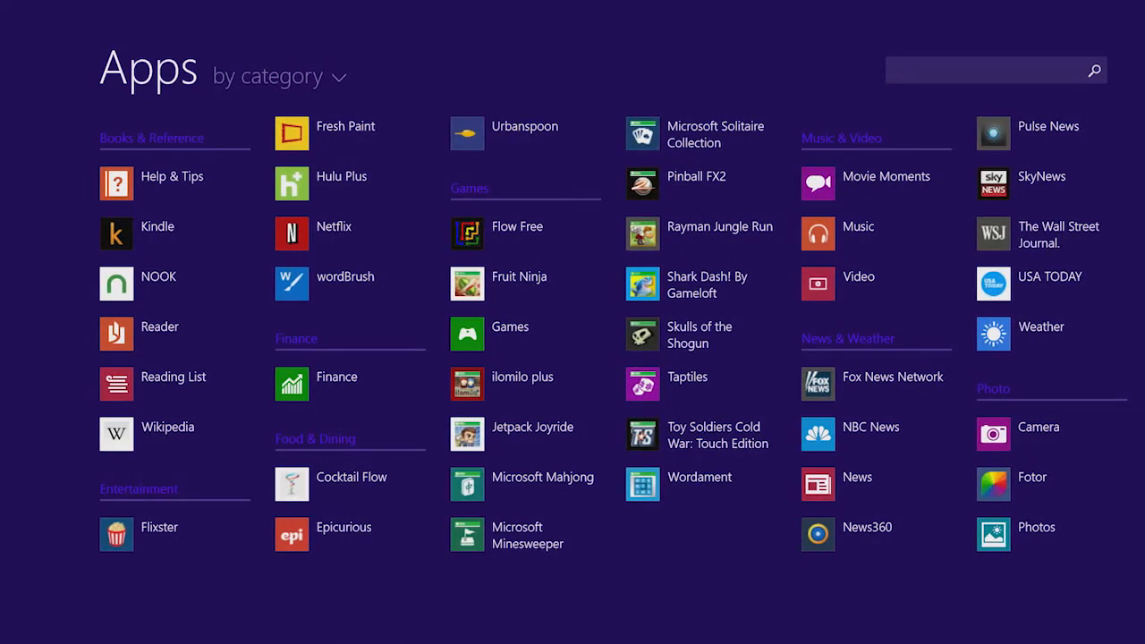
# Step: Sort the Apps list by date installed, showing Today, Earlier this week, Last week and Older groups
pyautogui.click(332, 75)
pyautogui.click(287, 126)
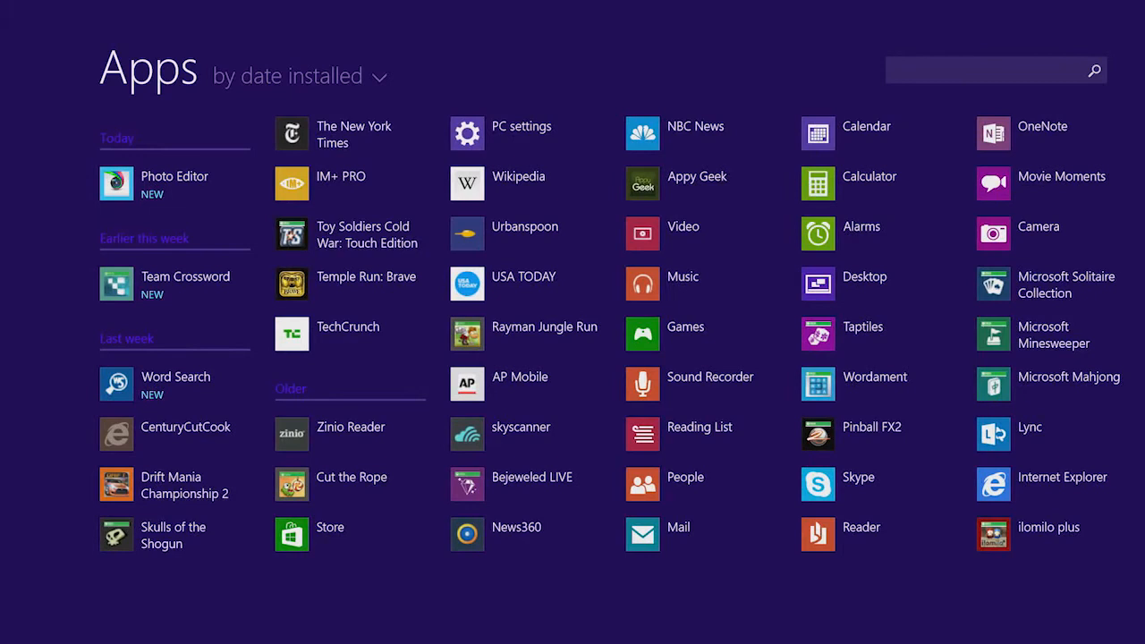
pyautogui.click(300, 75)
# Step: Sort the Apps list by name and pin Audible to the Start screen
pyautogui.click(259, 73)
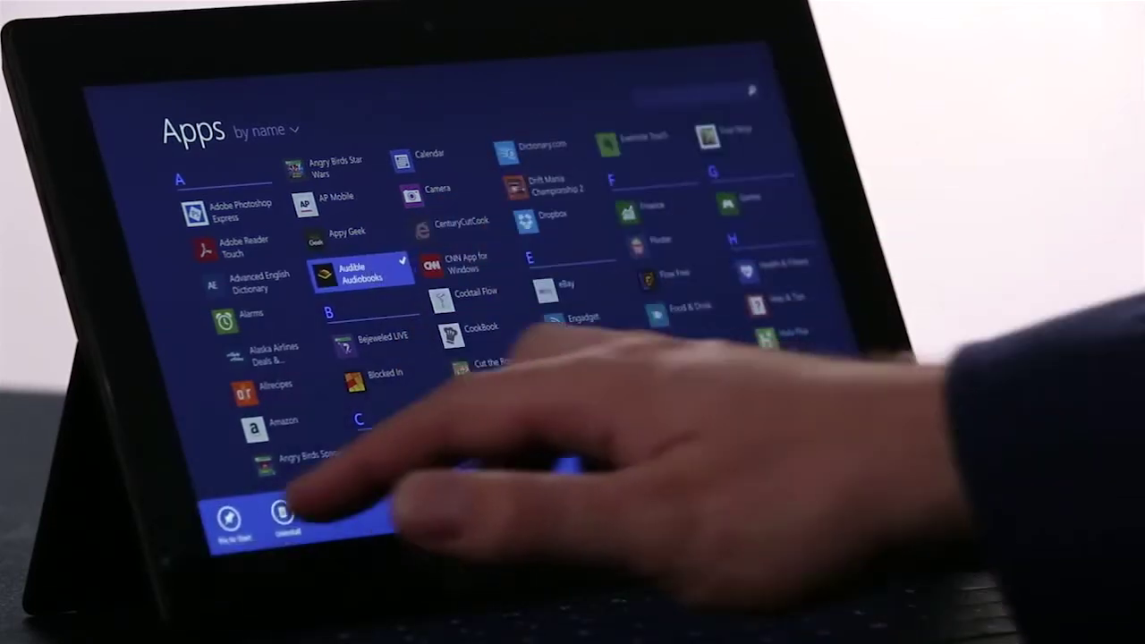
pyautogui.click(282, 514)
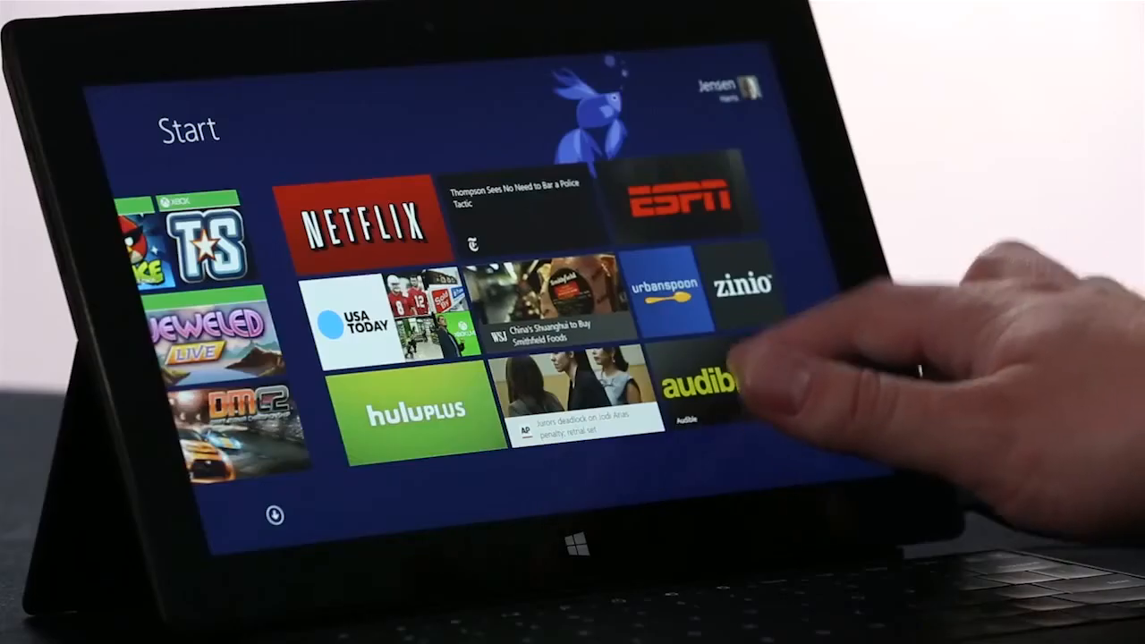
# Step: Select the Audible, Hulu Plus and Netflix tiles and drop them as a new group before Games
pyautogui.click(706, 384)
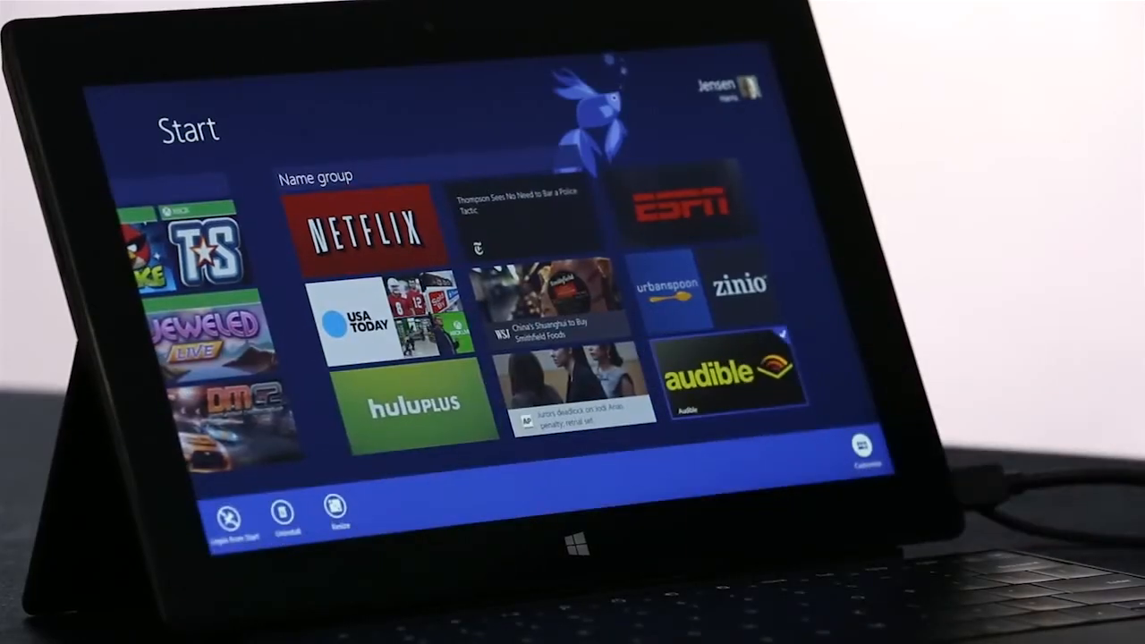
pyautogui.click(413, 407)
pyautogui.click(362, 231)
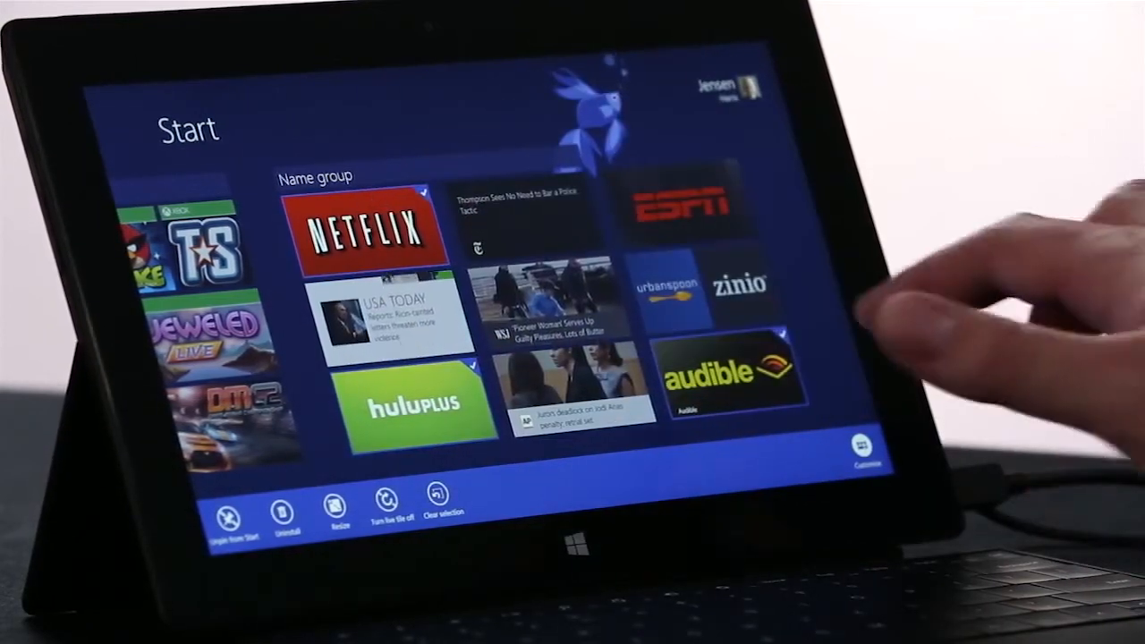
pyautogui.moveTo(724, 371); pyautogui.dragTo(662, 264)
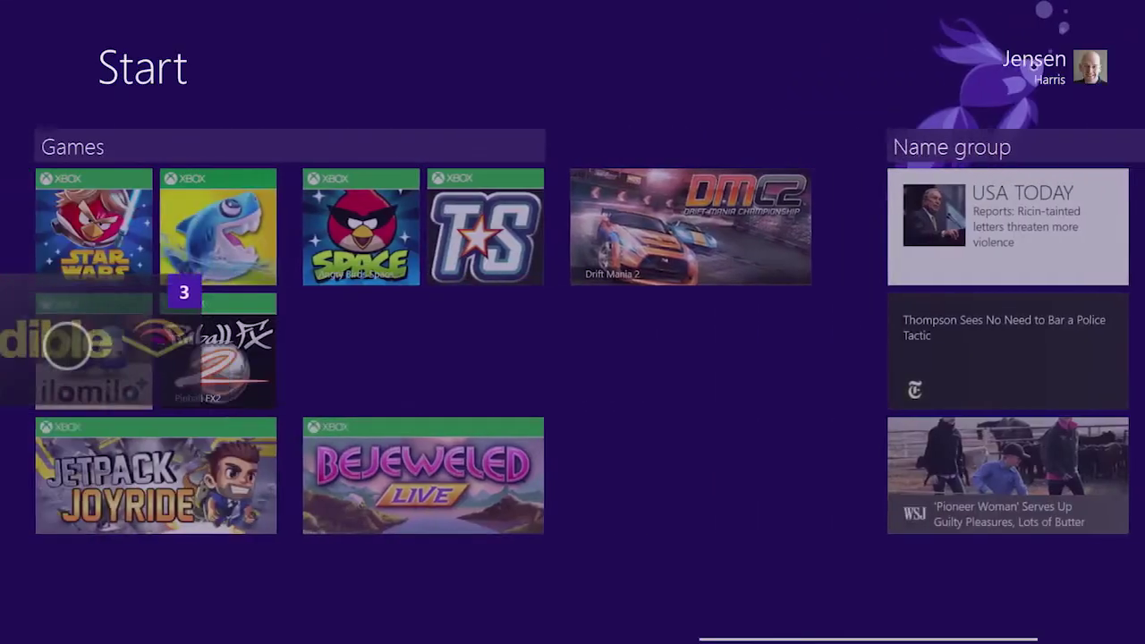
pyautogui.moveTo(72, 349); pyautogui.dragTo(483, 336)
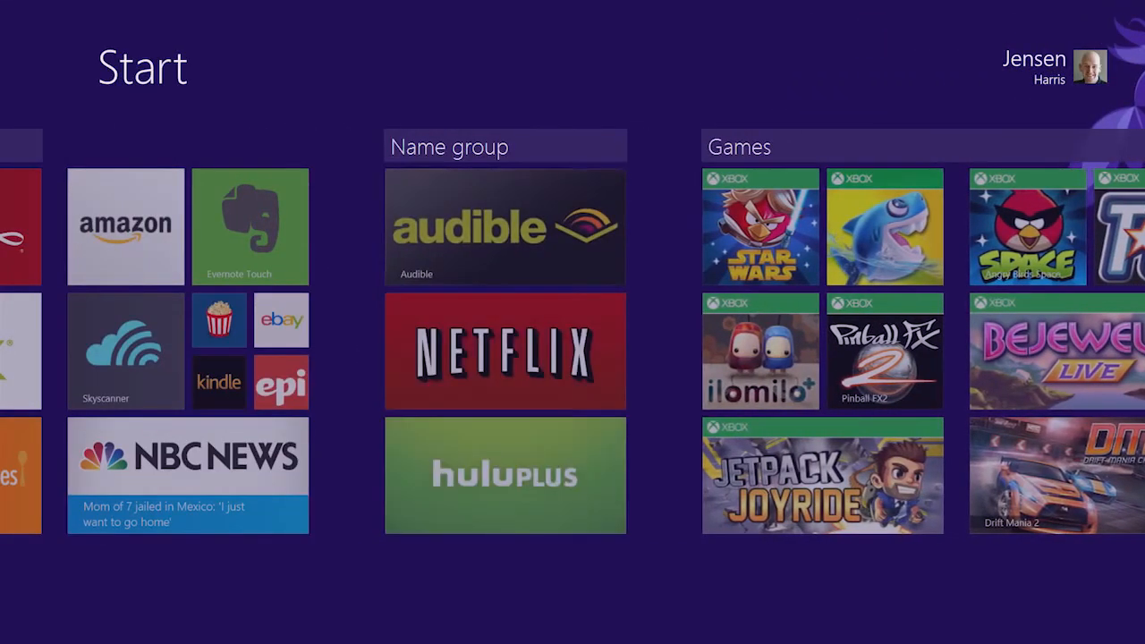
# Step: Name the new tile group 'My apps' and finish rearranging
pyautogui.click(449, 146)
pyautogui.write('My apps')
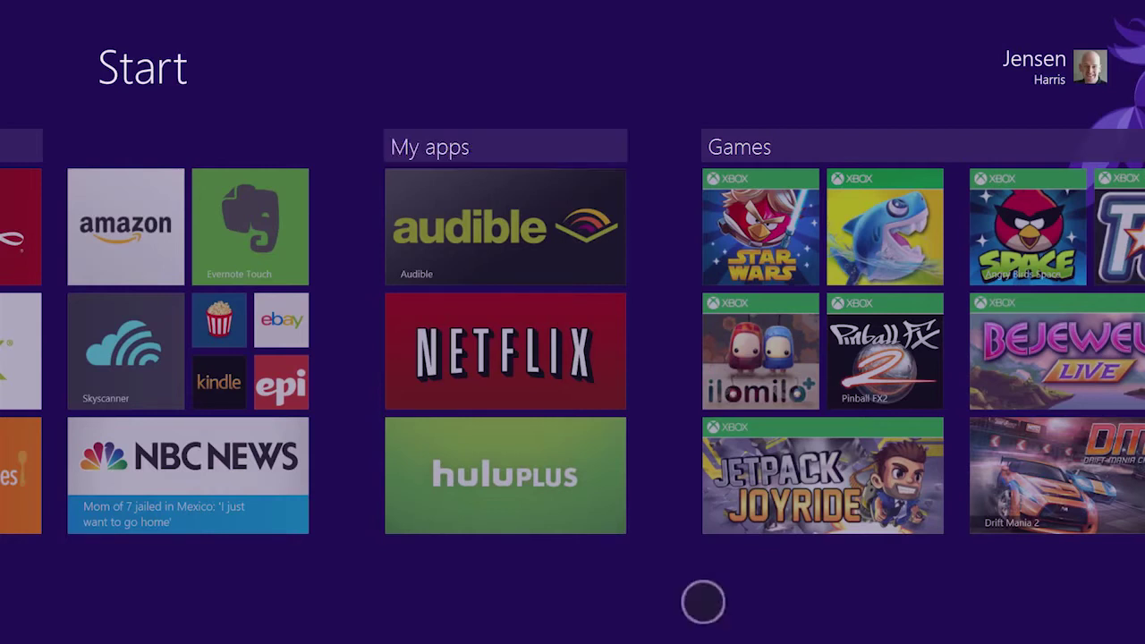
pyautogui.click(703, 601)
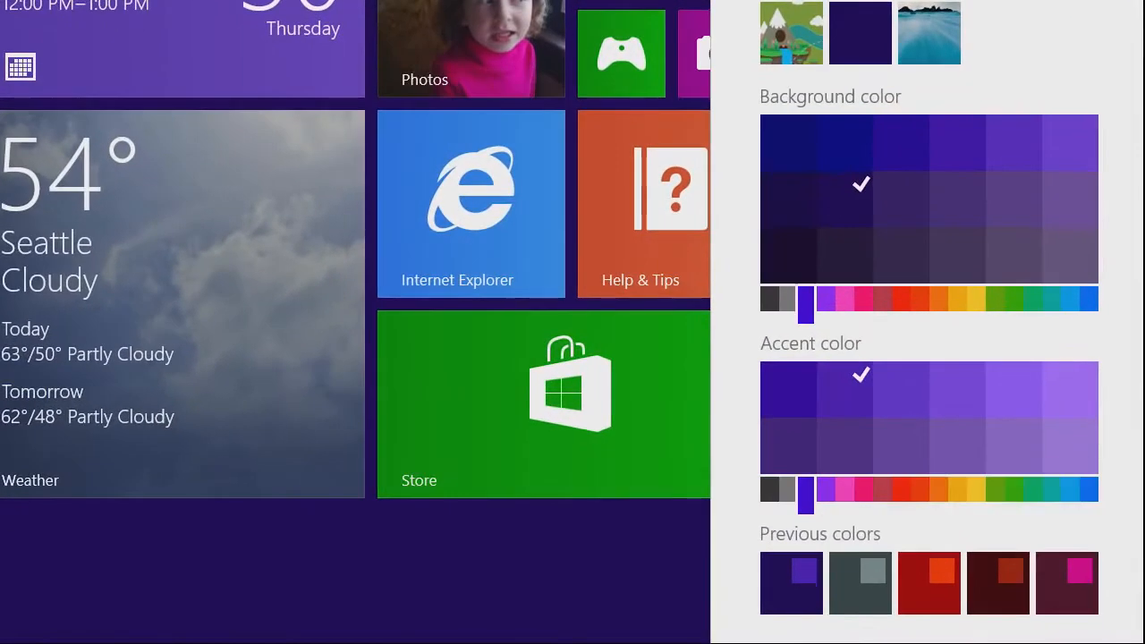
# Step: Change the Start background colour from purple to green, then to the red flame pattern
pyautogui.moveTo(805, 304); pyautogui.dragTo(995, 305)
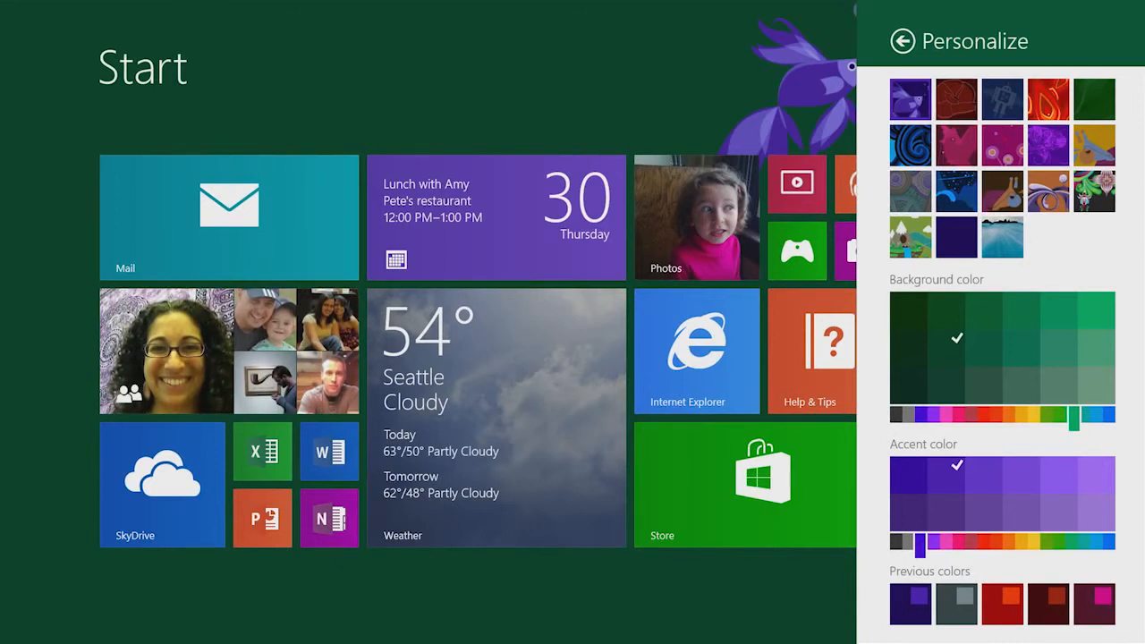
pyautogui.click(1048, 98)
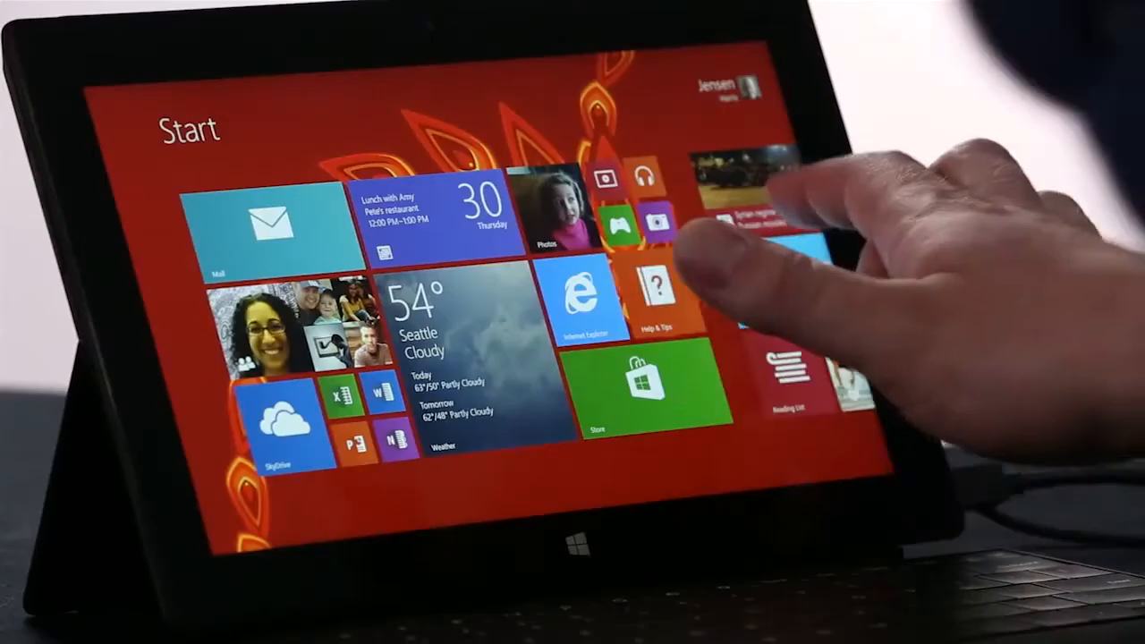
pyautogui.hscroll(10, 573, 357)
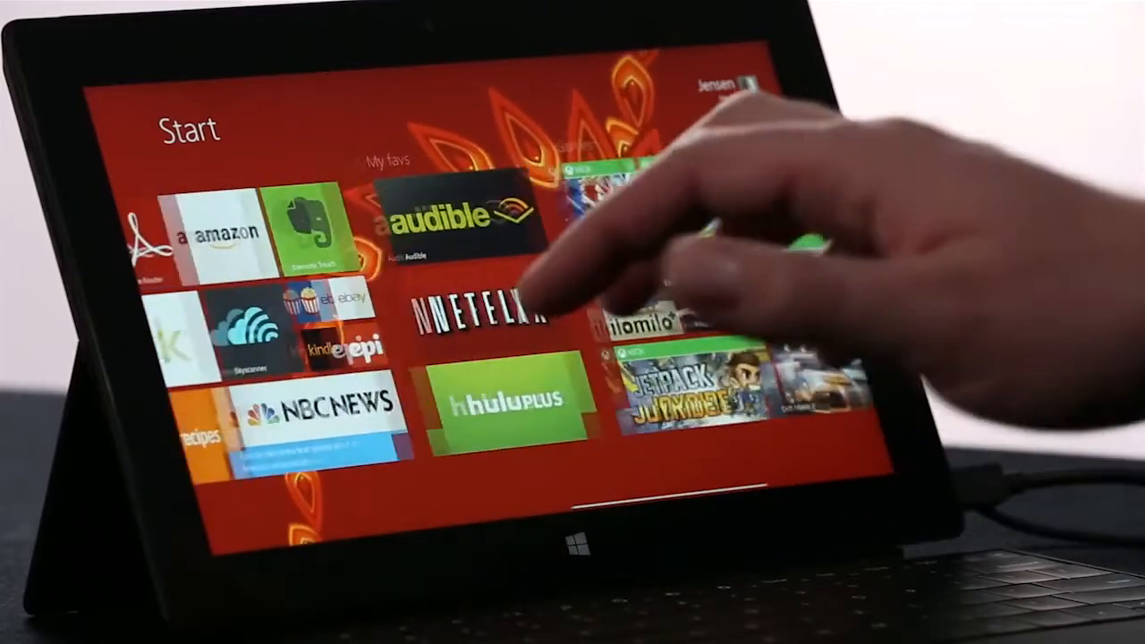
pyautogui.scroll(-5, 573, 403)
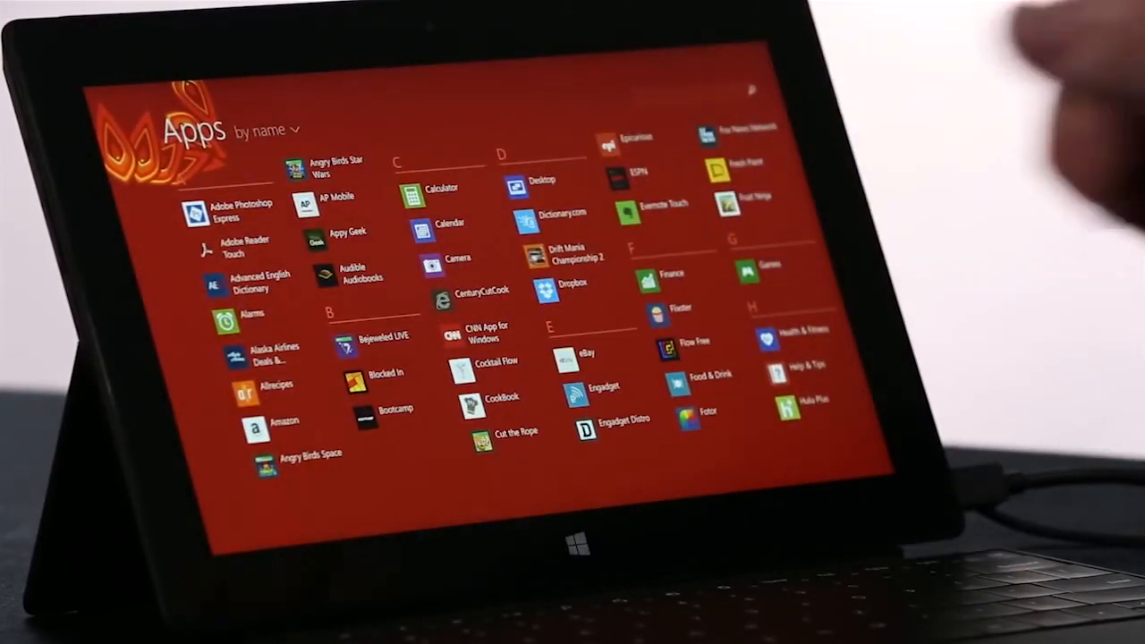
pyautogui.scroll(5, 573, 269)
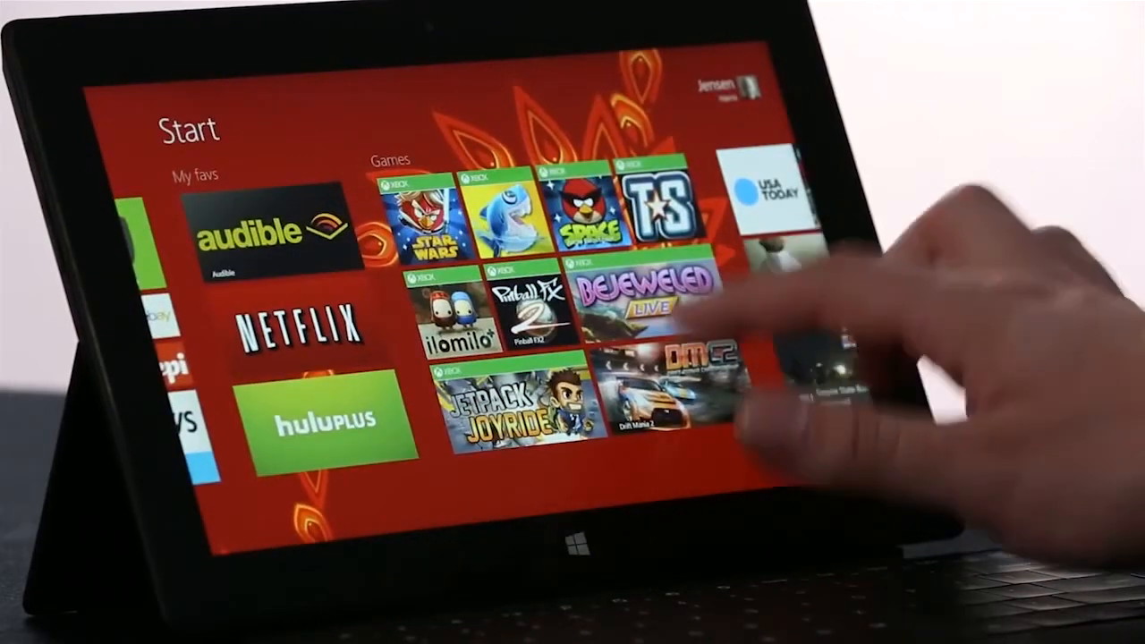
pyautogui.hscroll(-5, 572, 313)
# Step: From Settings > Personalize, switch the Start background to the rocks-over-misty-water scene
pyautogui.moveTo(850, 268); pyautogui.dragTo(760, 269)
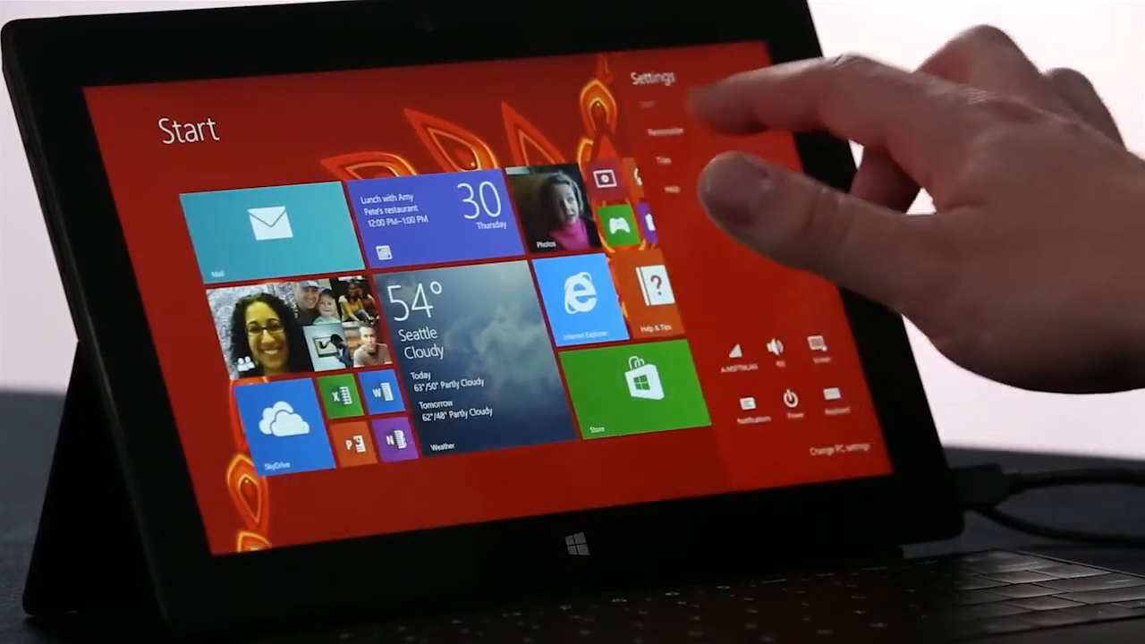
pyautogui.click(666, 133)
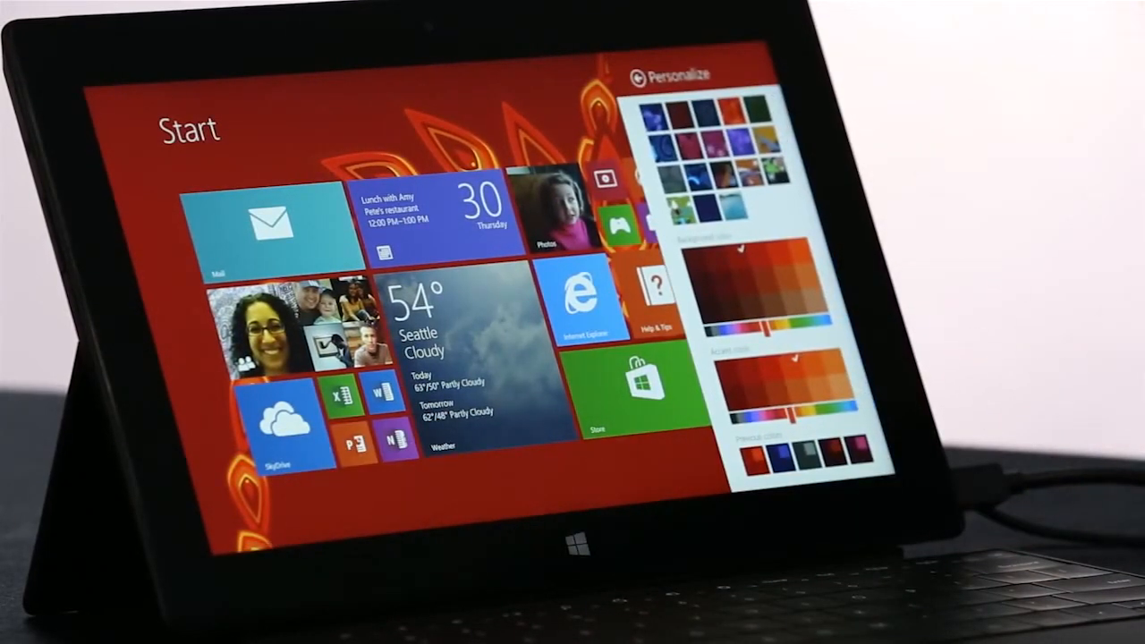
pyautogui.click(680, 215)
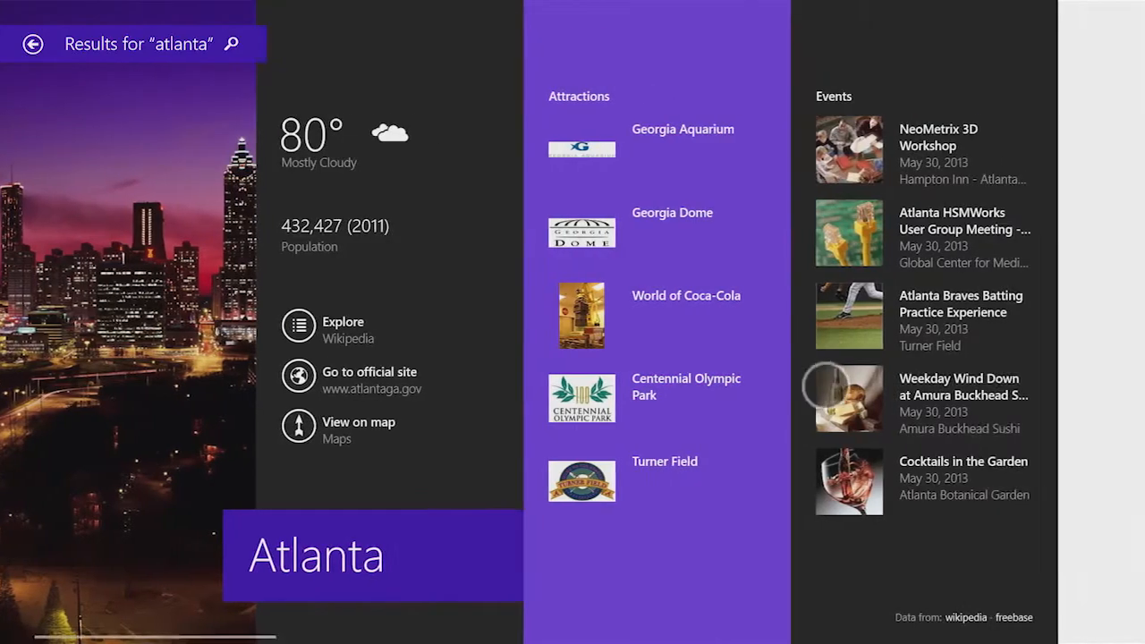
pyautogui.scroll(-8, 573, 322)
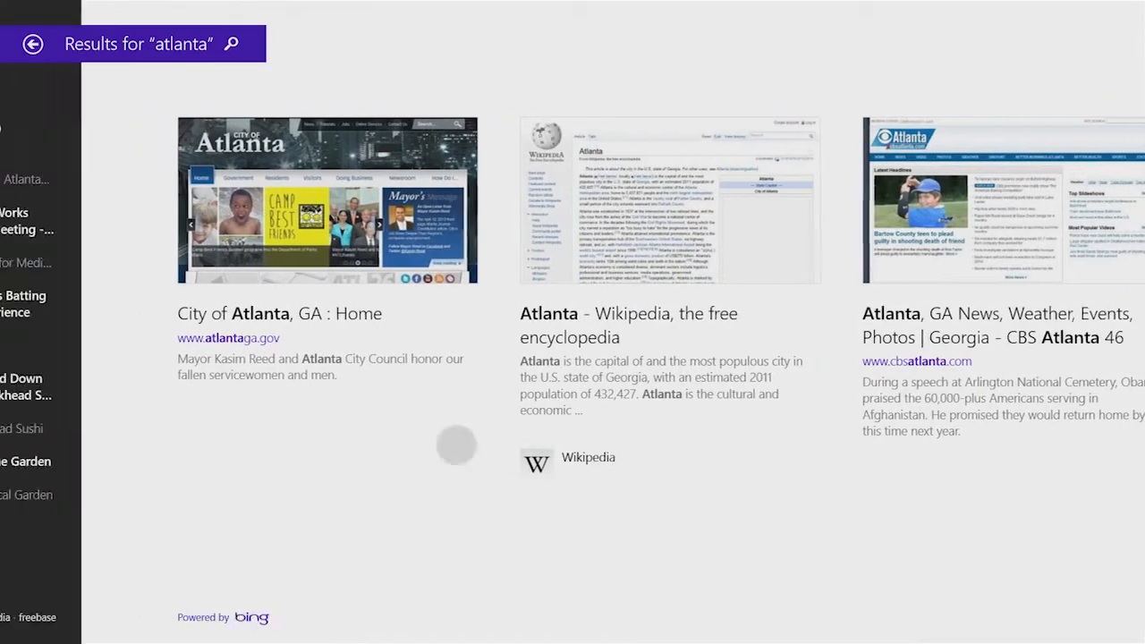
pyautogui.scroll(8, 572, 322)
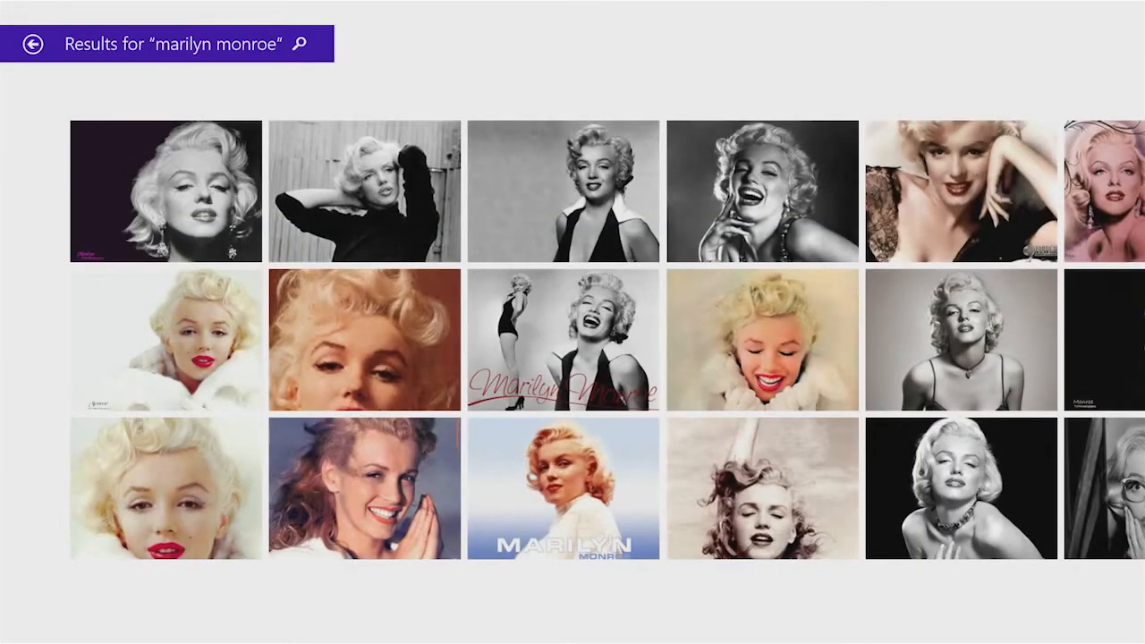
# Step: Bring up the image-result filters to narrow marilyn monroe pictures to blue tones
pyautogui.rightClick(915, 530)
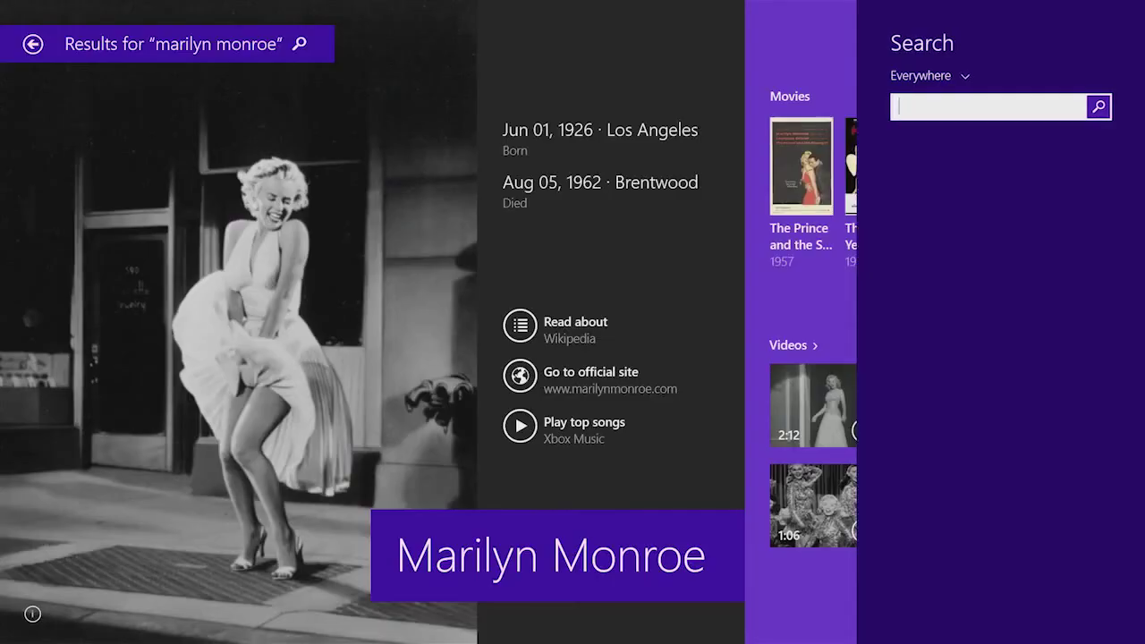
pyautogui.write('S')
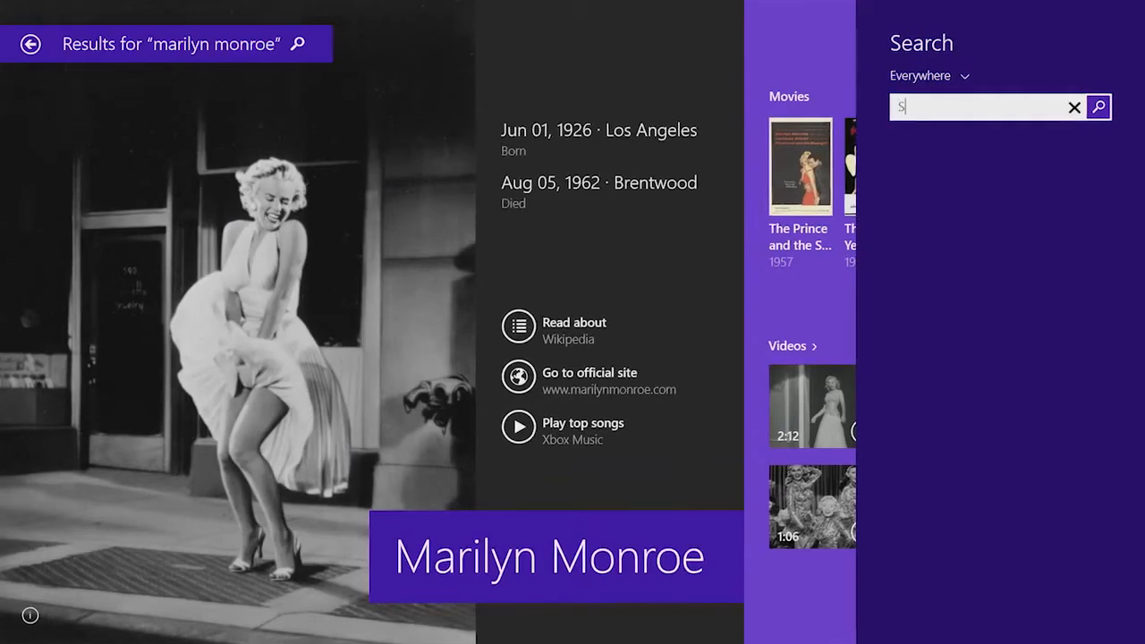
pyautogui.write('k')
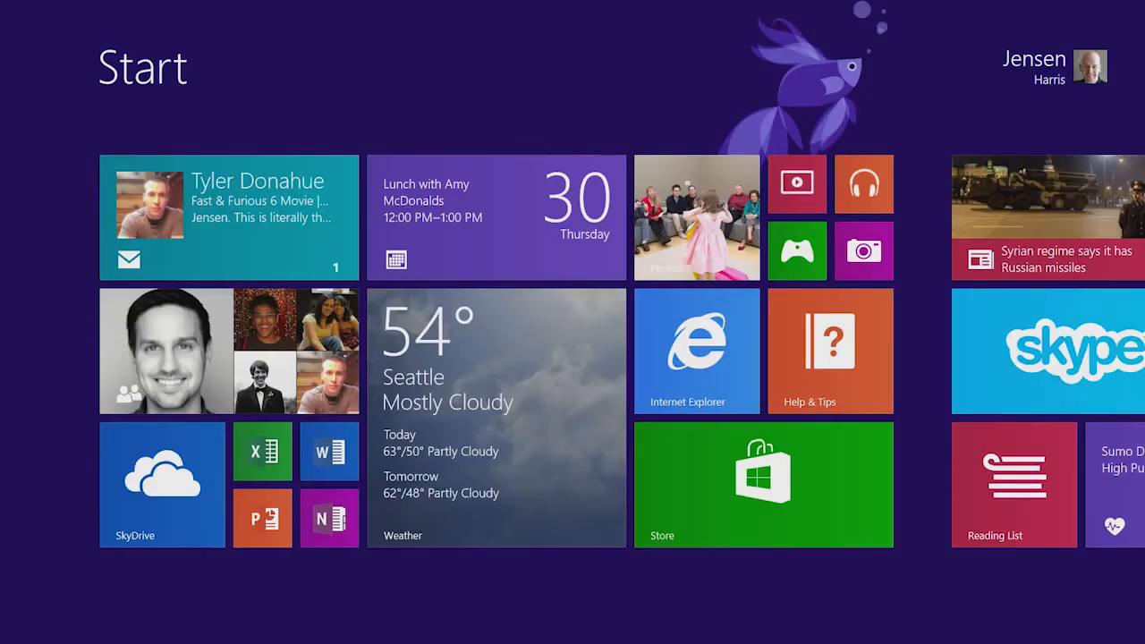
# Step: Launch SkyDrive from Start and show the SkyDrive / This PC location choice
pyautogui.click(162, 484)
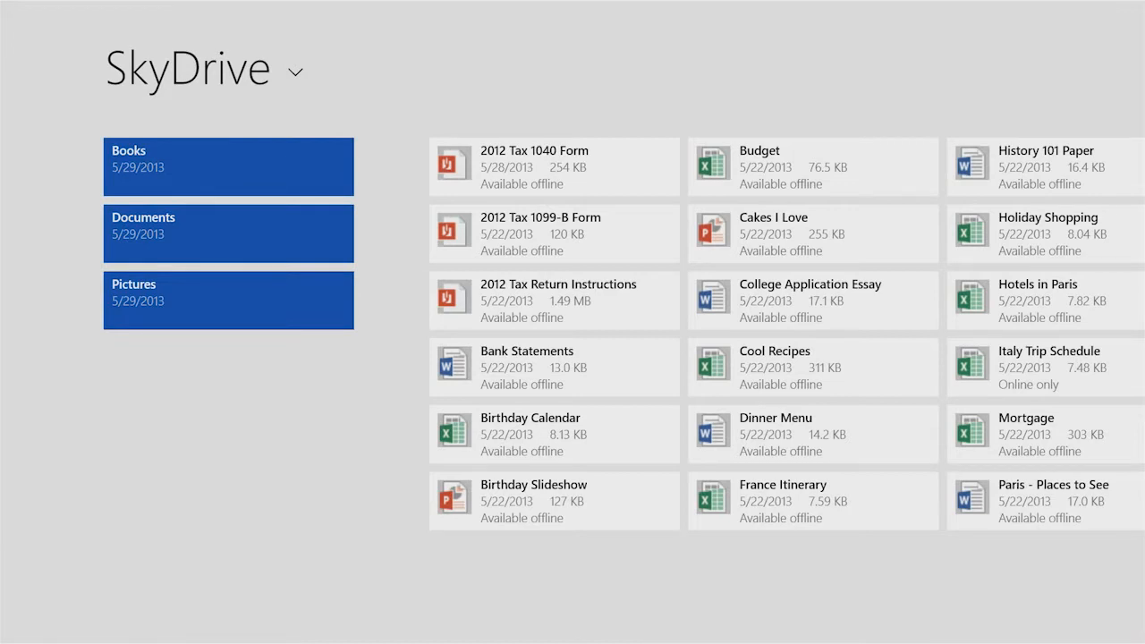
pyautogui.click(295, 72)
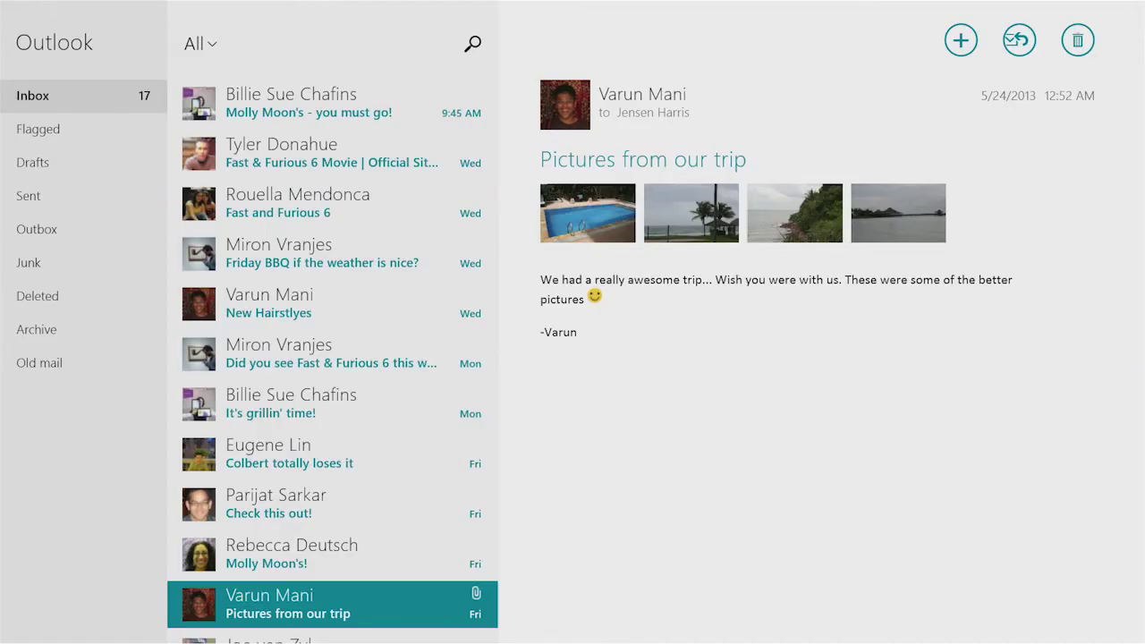
# Step: View the pool photo attachment snapped beside the email and adjust the split divider
pyautogui.click(588, 213)
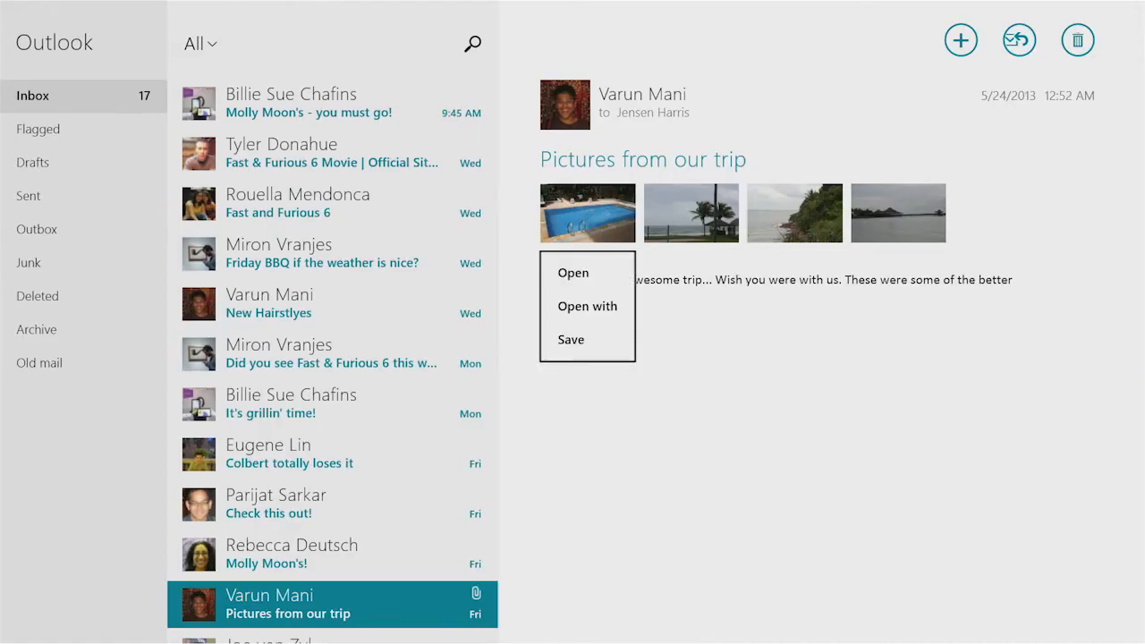
pyautogui.click(567, 268)
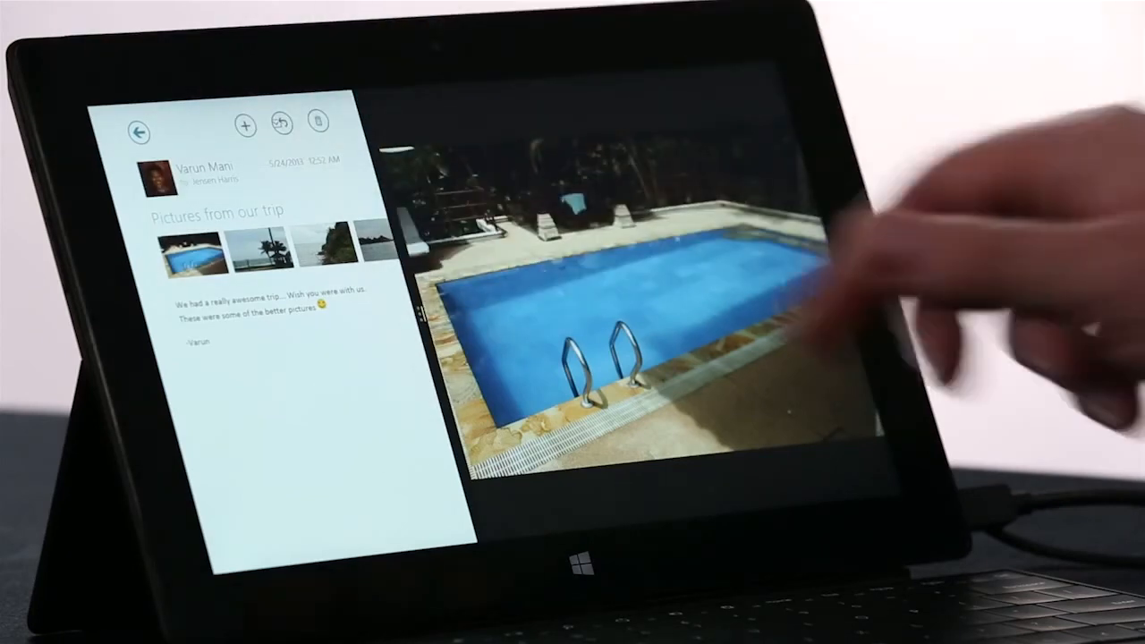
pyautogui.moveTo(420, 313); pyautogui.dragTo(573, 313)
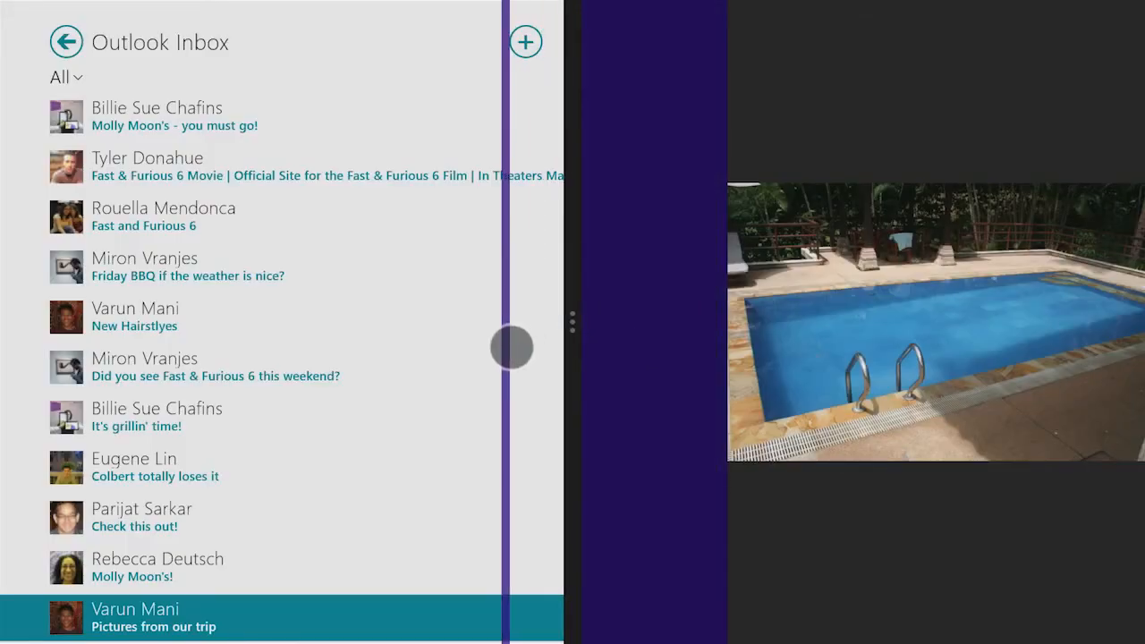
pyautogui.moveTo(511, 347); pyautogui.dragTo(572, 347)
# Step: Swipe to the coastline photo, enter Edit and apply the vignette filter
pyautogui.moveTo(1028, 322); pyautogui.dragTo(671, 322)
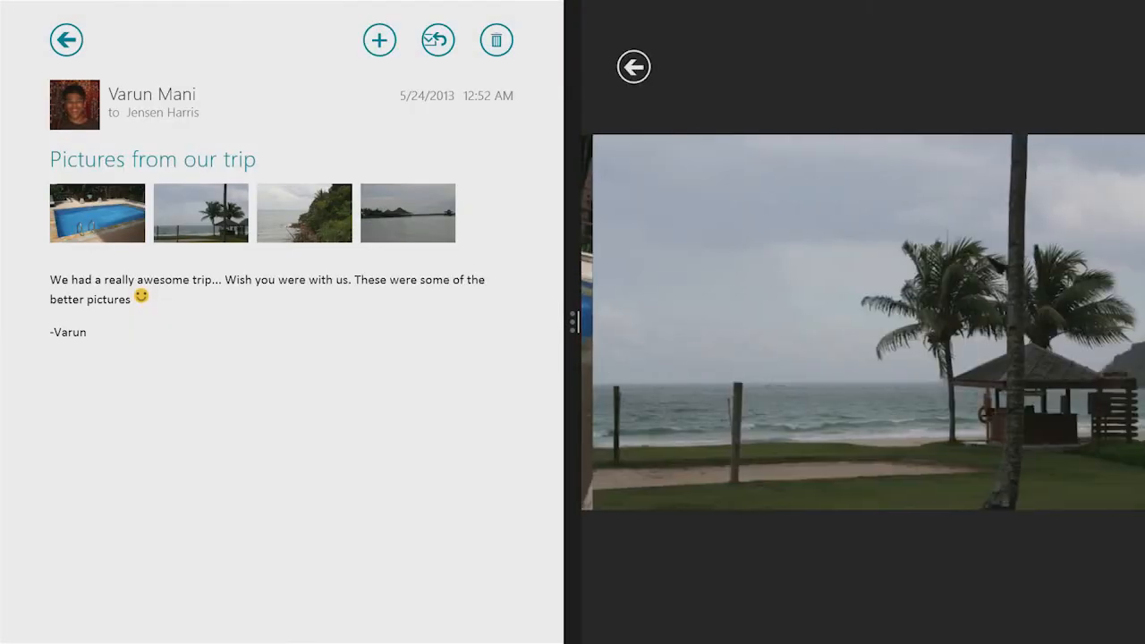
pyautogui.moveTo(1029, 322); pyautogui.dragTo(671, 322)
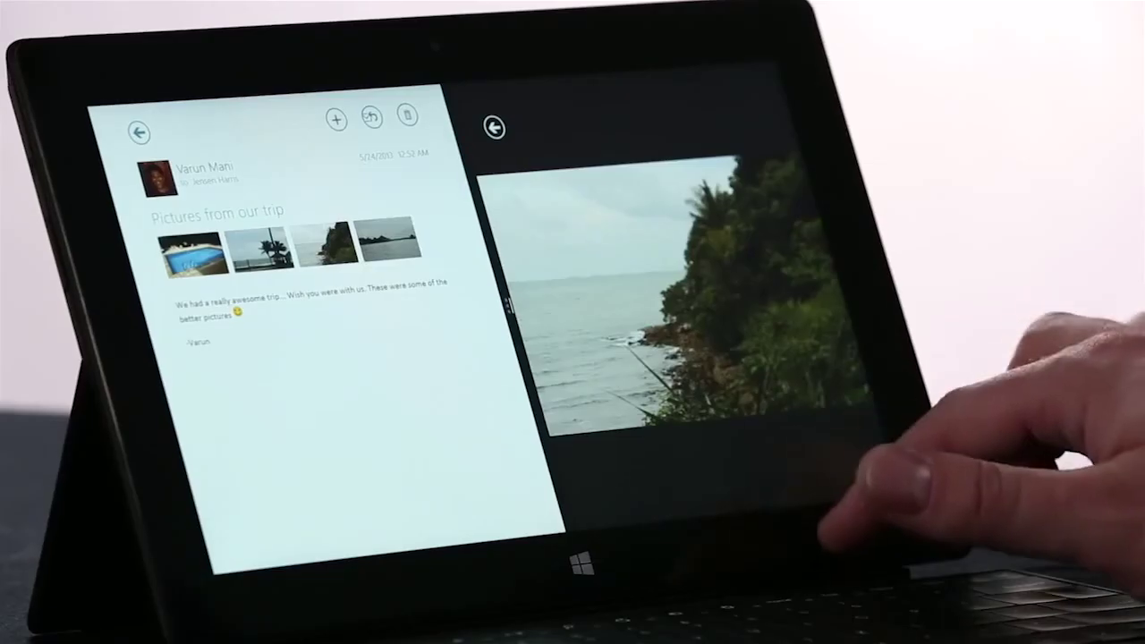
pyautogui.click(858, 483)
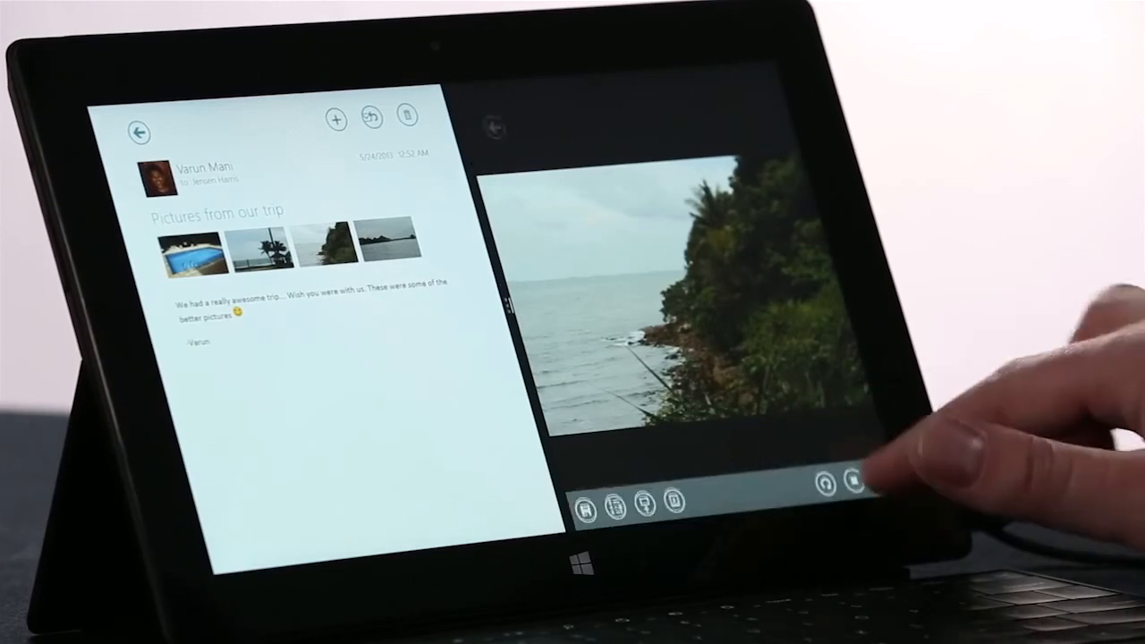
pyautogui.click(872, 482)
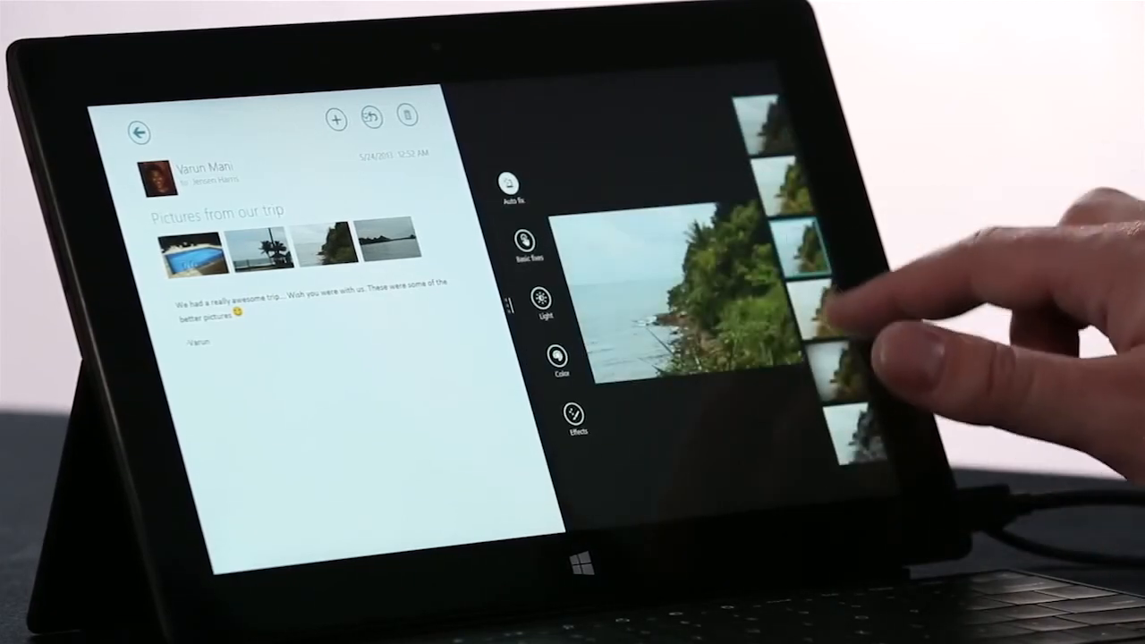
pyautogui.click(841, 362)
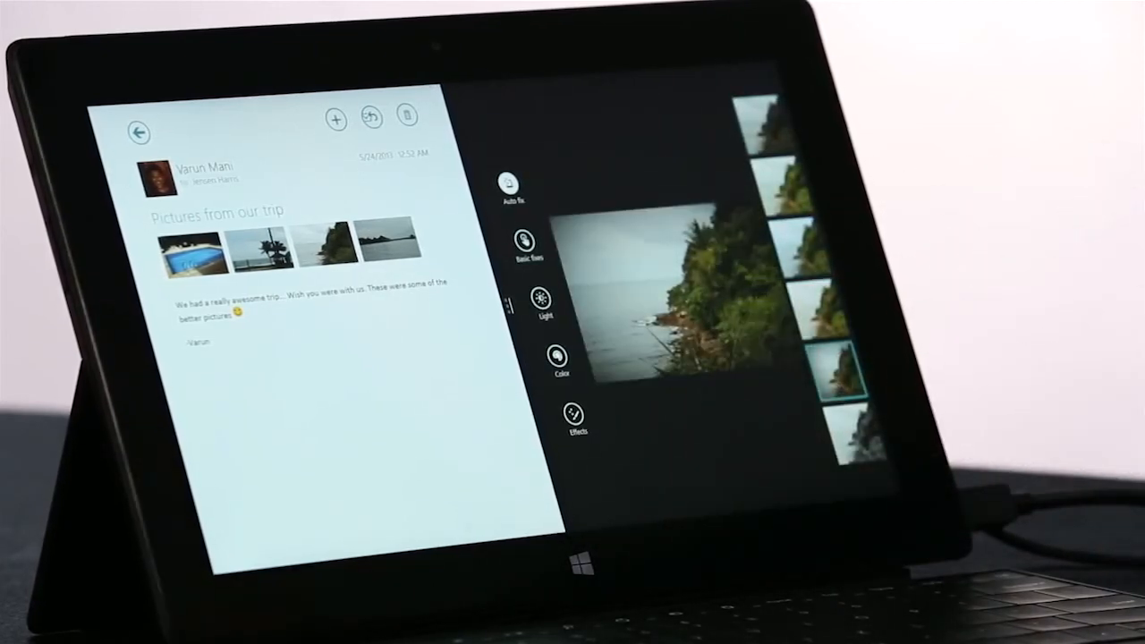